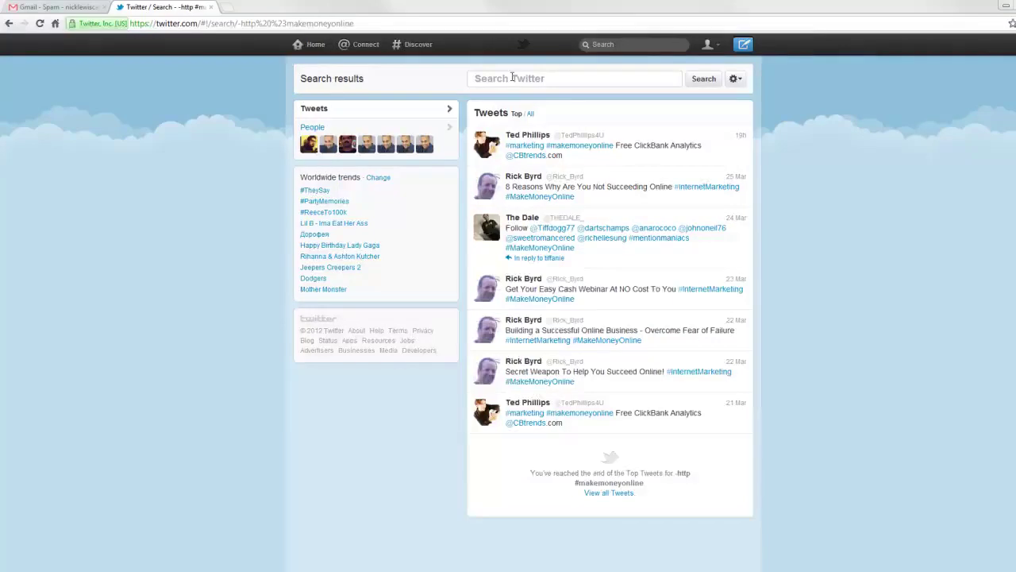
# Search Twitter for the hashtag #makemoneyonline.
pyautogui.click(512, 77)
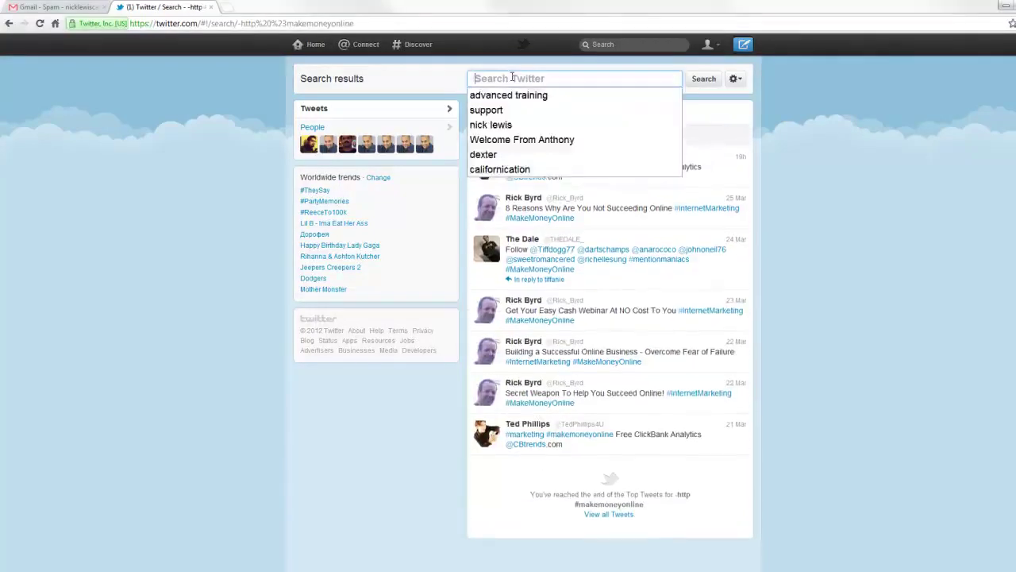
pyautogui.write('#')
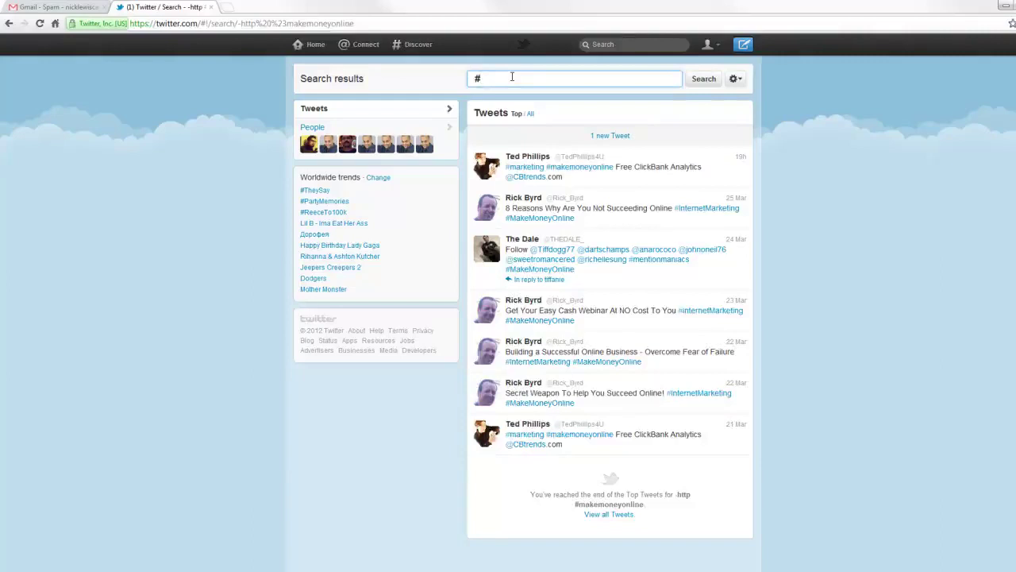
pyautogui.write('make')
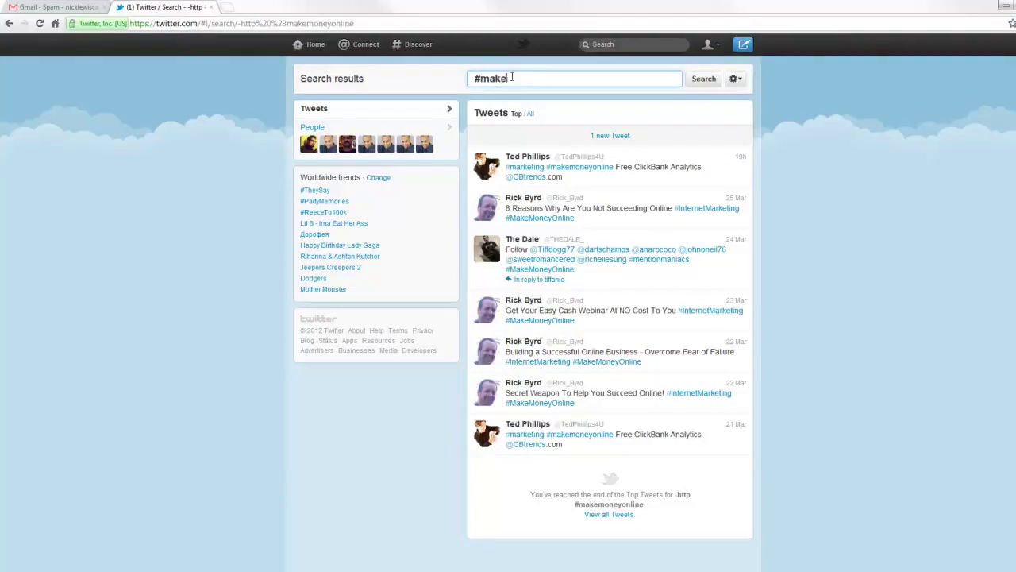
pyautogui.write('moneyonline')
pyautogui.press('Return')
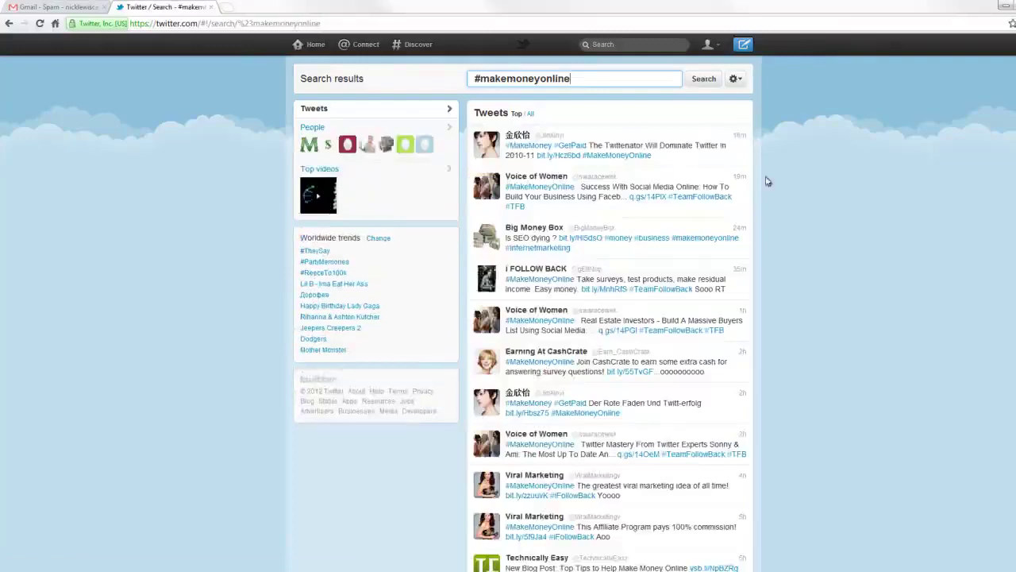
# Switch to the TweetChat site, sign in with Twitter, and authorize TweetChat to use the account.
pyautogui.press('super+Down')
pyautogui.click(848, 129)
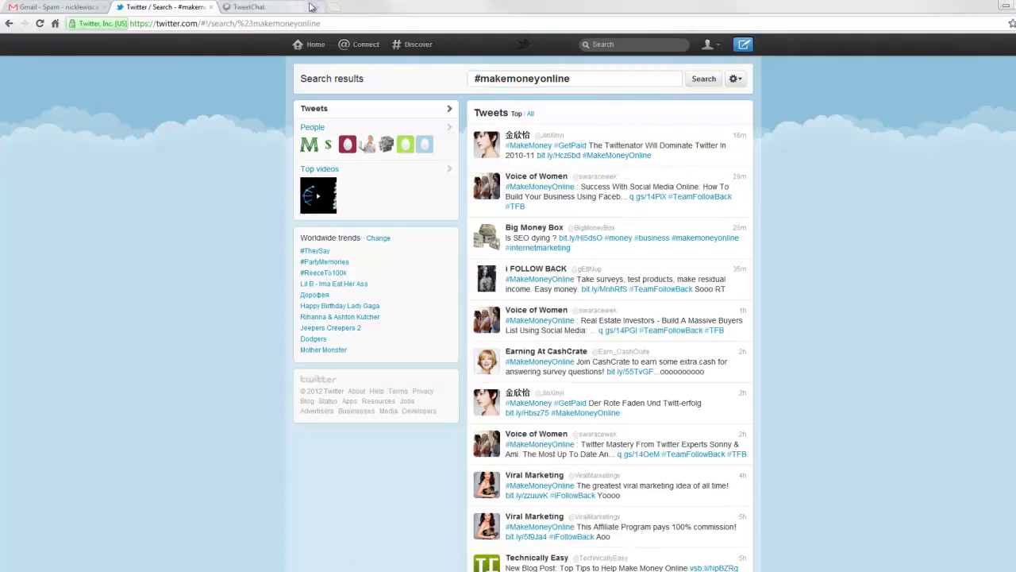
pyautogui.click(277, 11)
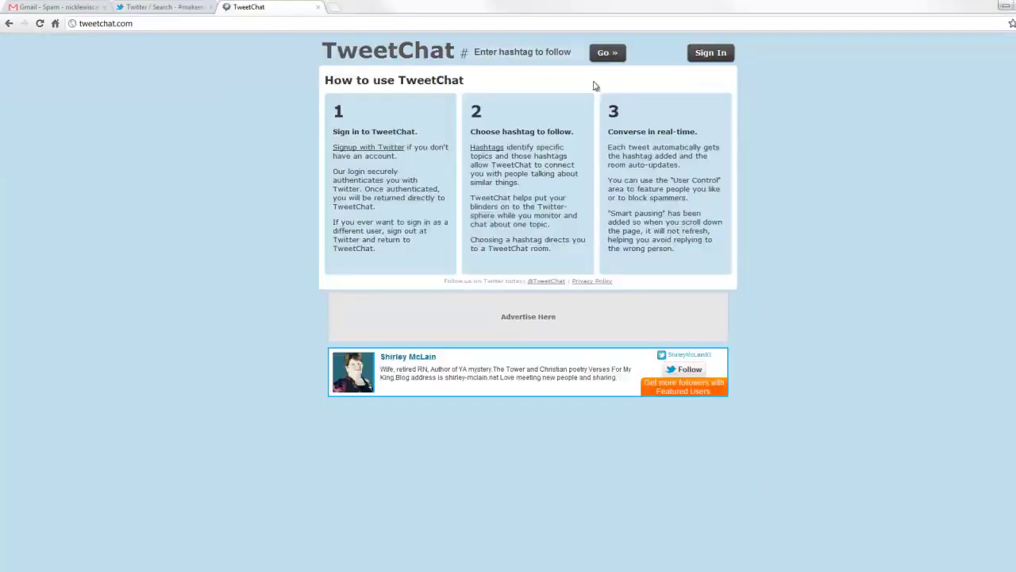
pyautogui.click(697, 54)
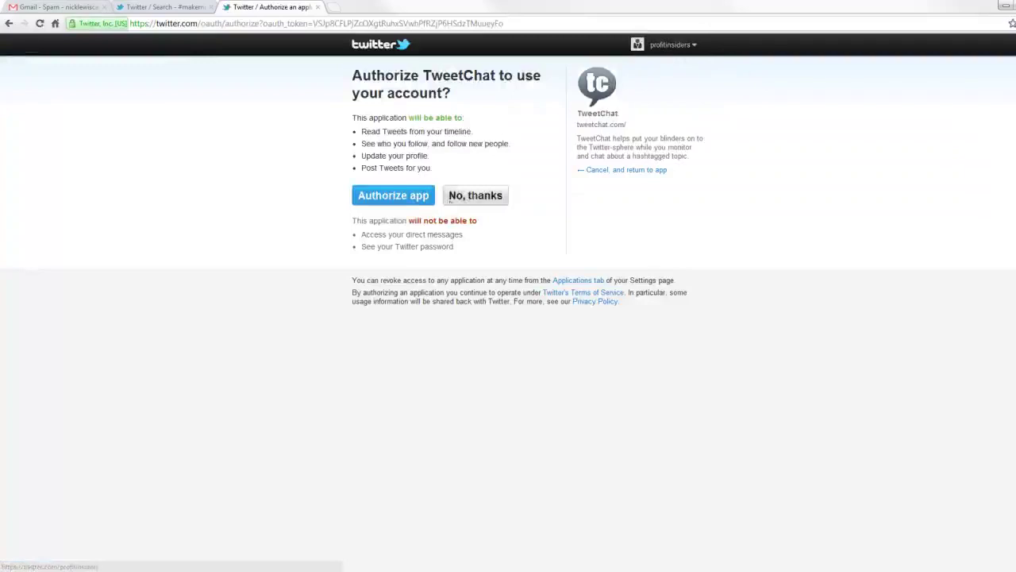
pyautogui.click(415, 199)
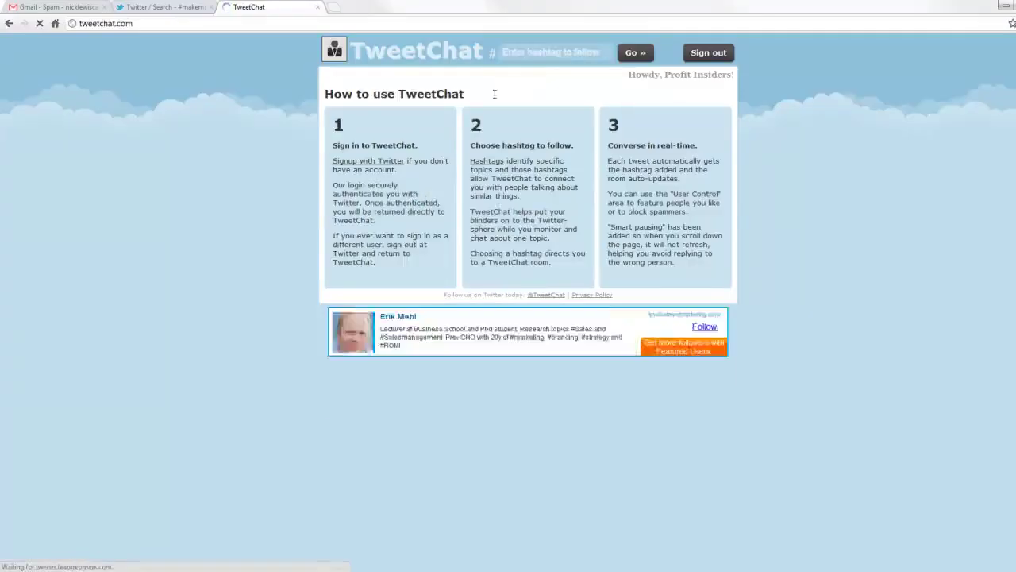
# Open the TweetChat room for the hashtag makemoneyonline.
pyautogui.click(533, 55)
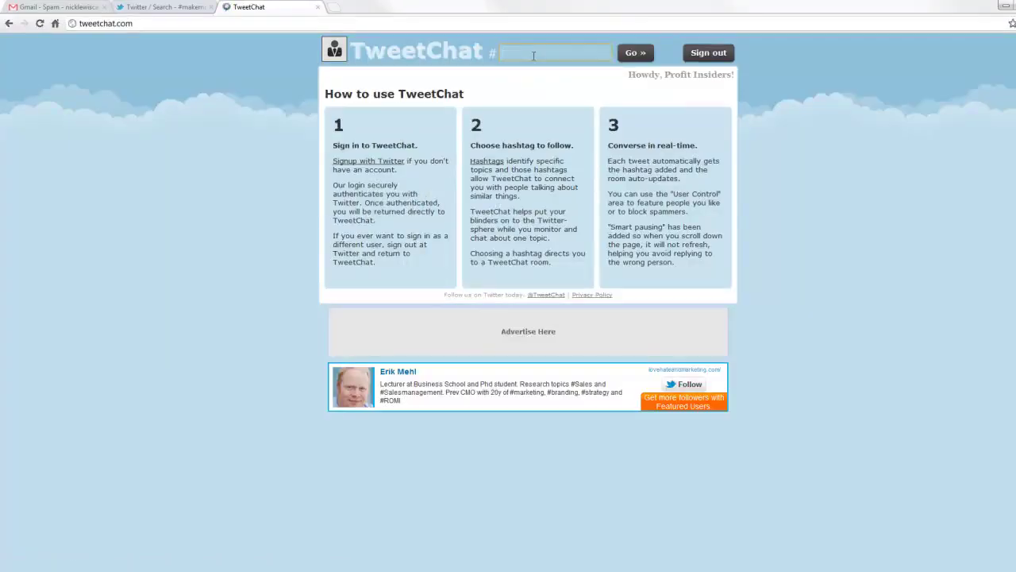
pyautogui.write('makemoneyonline')
pyautogui.click(634, 58)
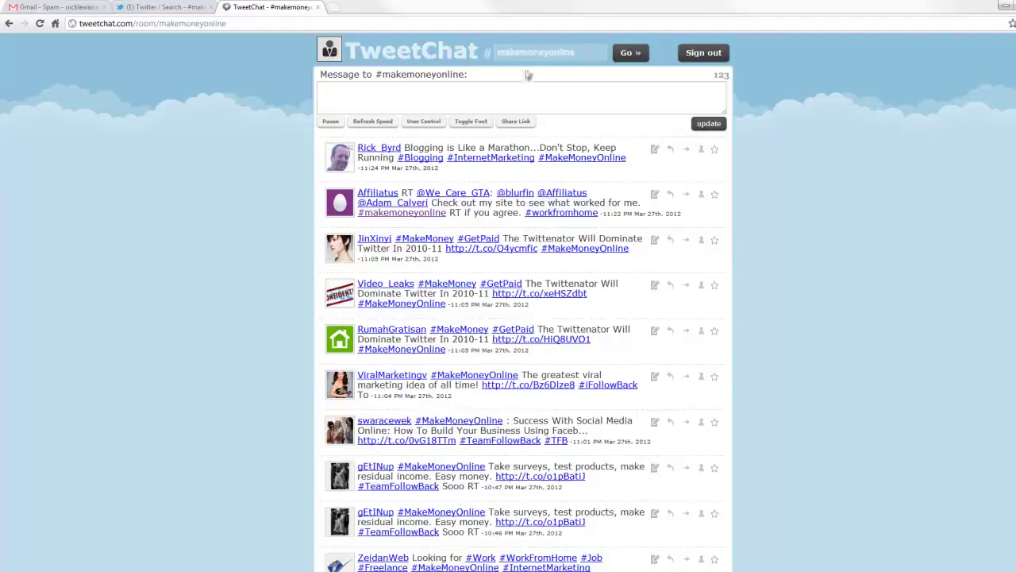
# Return to the Twitter search page and replace the hashtag query with a search for "I need to make more money".
pyautogui.click(189, 8)
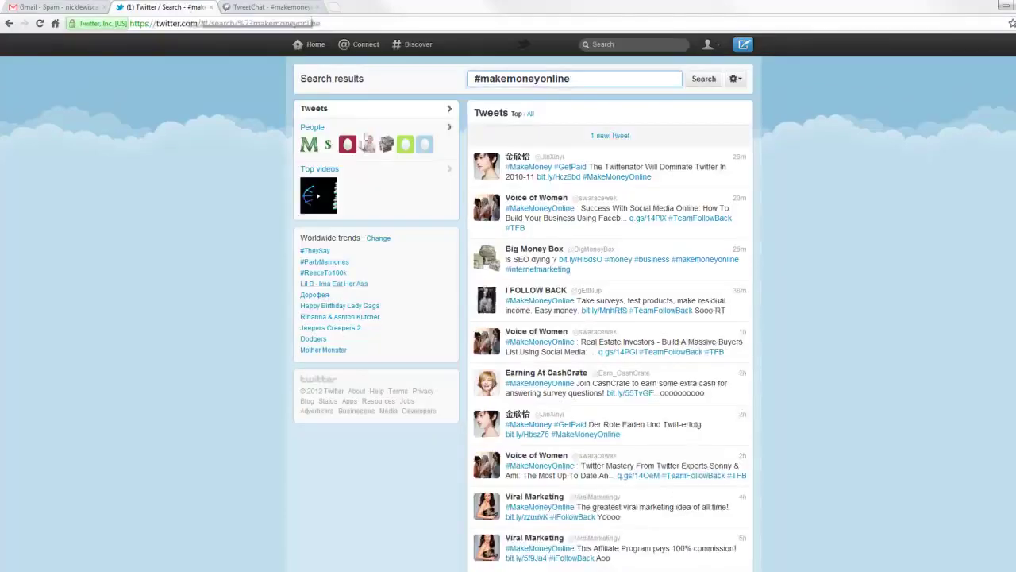
pyautogui.moveTo(581, 77); pyautogui.dragTo(475, 79)
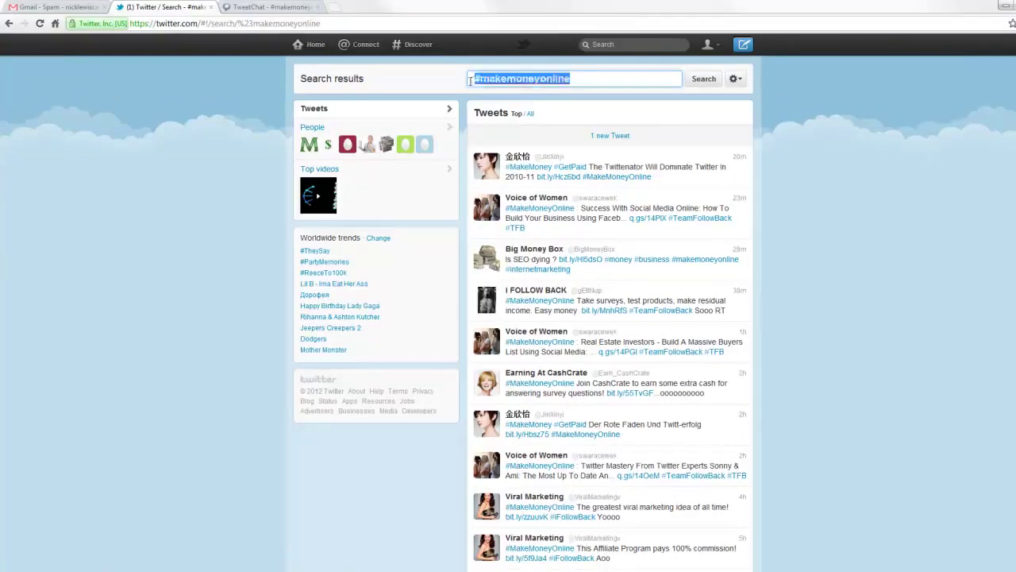
pyautogui.press('BackSpace')
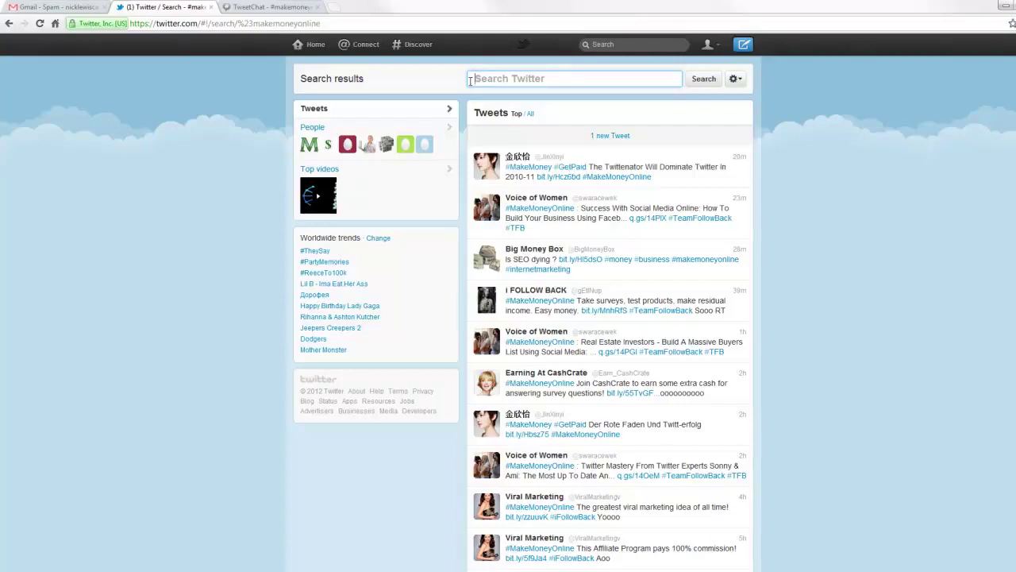
pyautogui.write('I need to m')
pyautogui.press('BackSpace')
pyautogui.write('make more money')
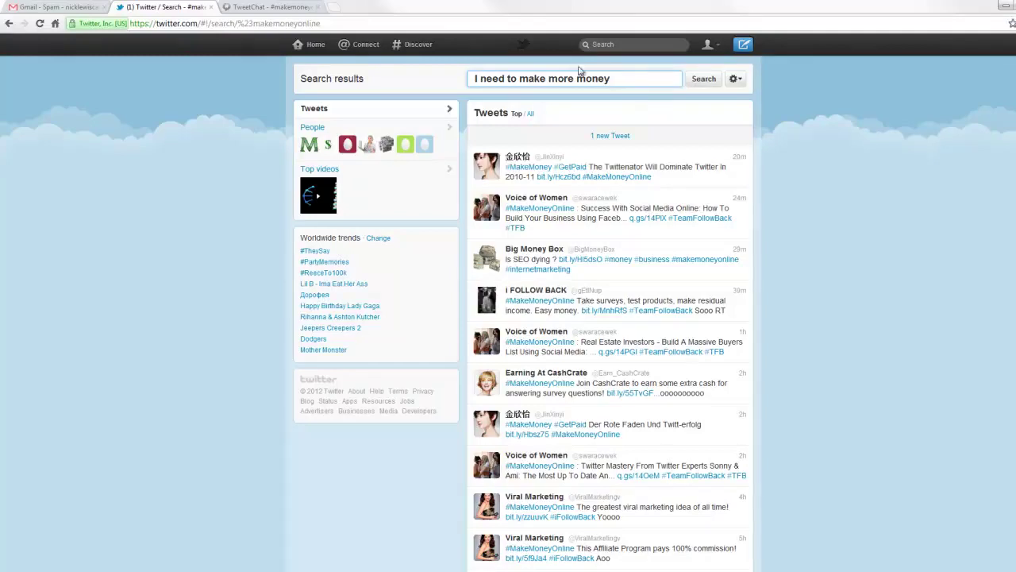
pyautogui.click(692, 83)
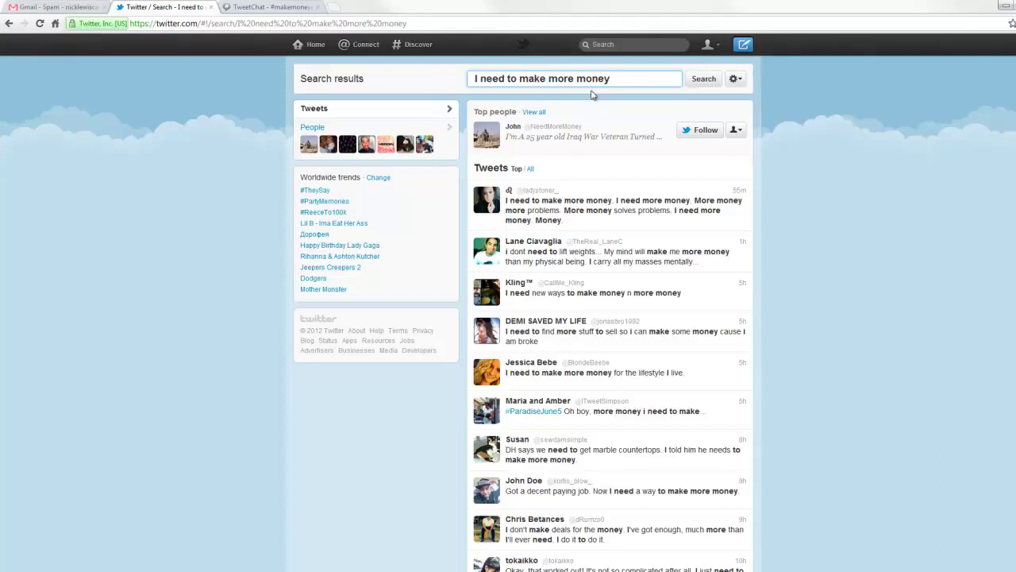
# Add -http in front of the query to exclude tweets with links and rerun the search.
pyautogui.press('Home')
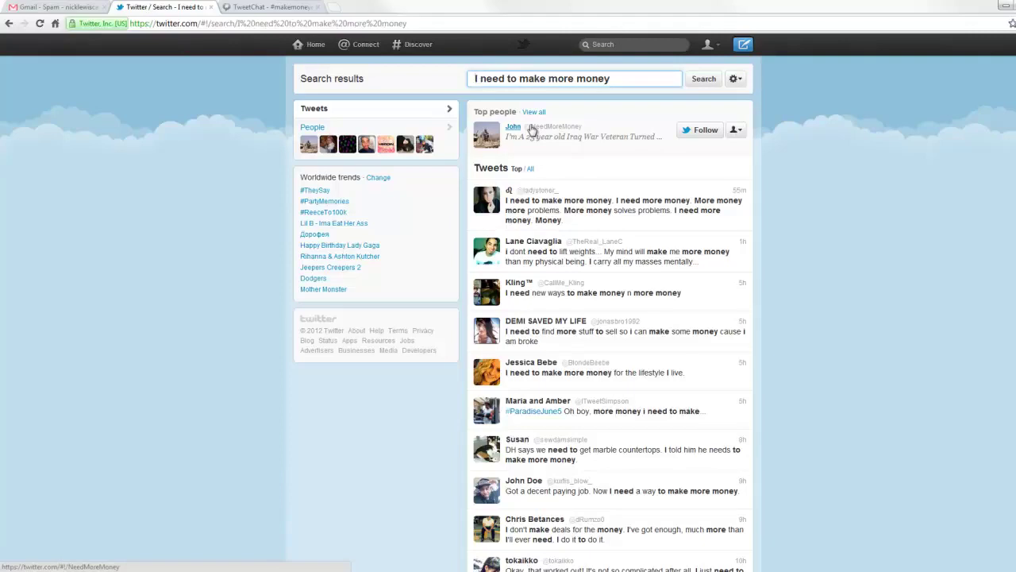
pyautogui.write('-http')
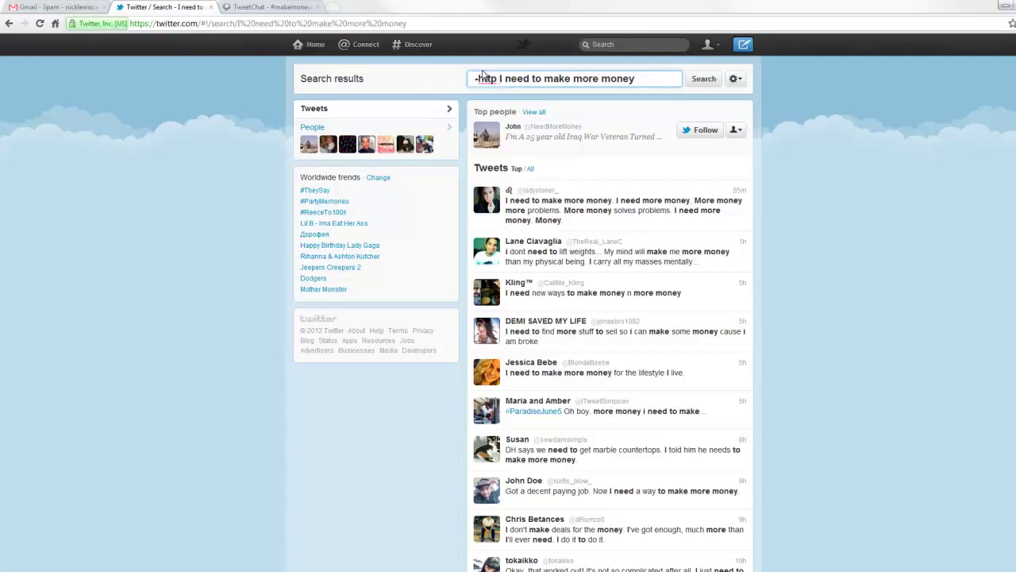
pyautogui.click(701, 85)
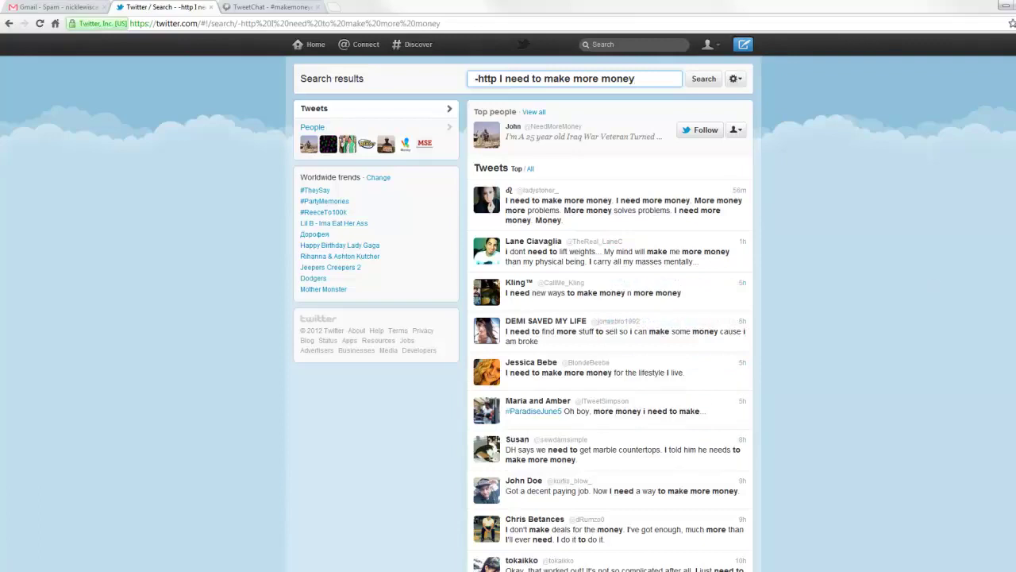
# Start a reply to the first tweet in the results: "Hey I feel you on wanting to make more money. I've got a great blog about this".
pyautogui.scroll(-1, 524, 318)
pyautogui.scroll(1, 524, 317)
pyautogui.click(616, 206)
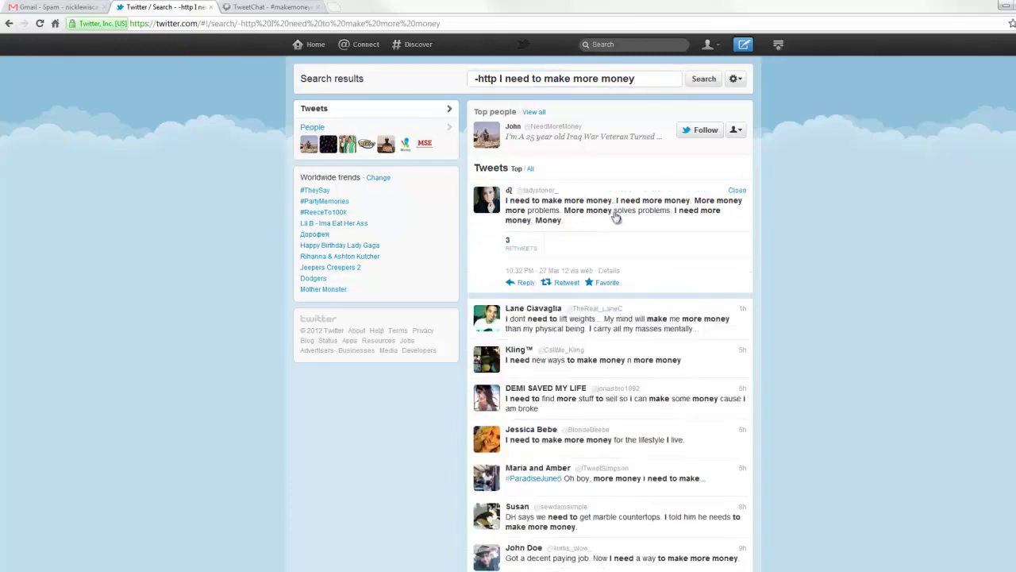
pyautogui.click(523, 284)
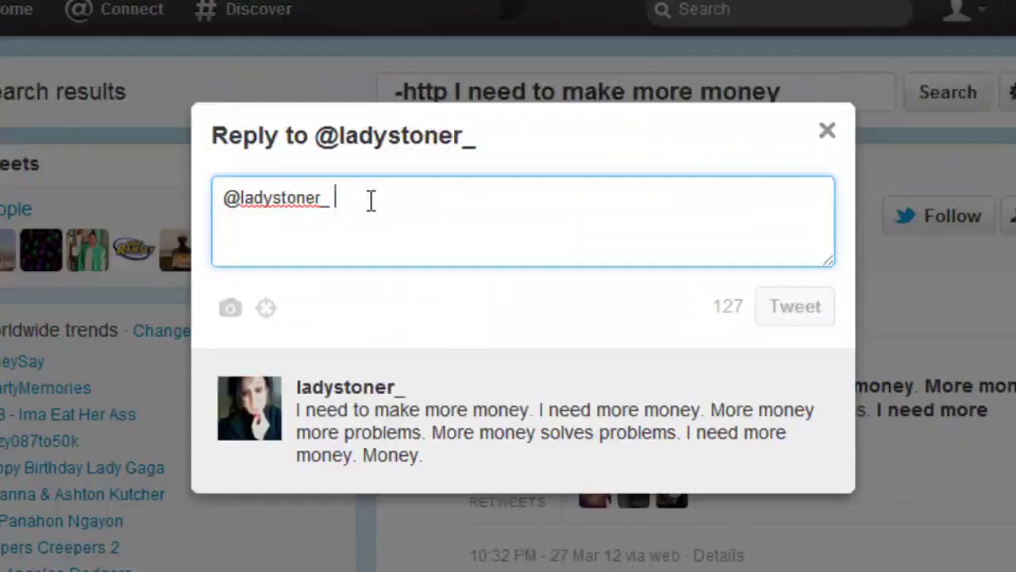
pyautogui.write("He y I feel you on wanting to make more money.  I've got a great blog aob")
pyautogui.press('BackSpace')
pyautogui.press('BackSpace')
pyautogui.write('bout this')
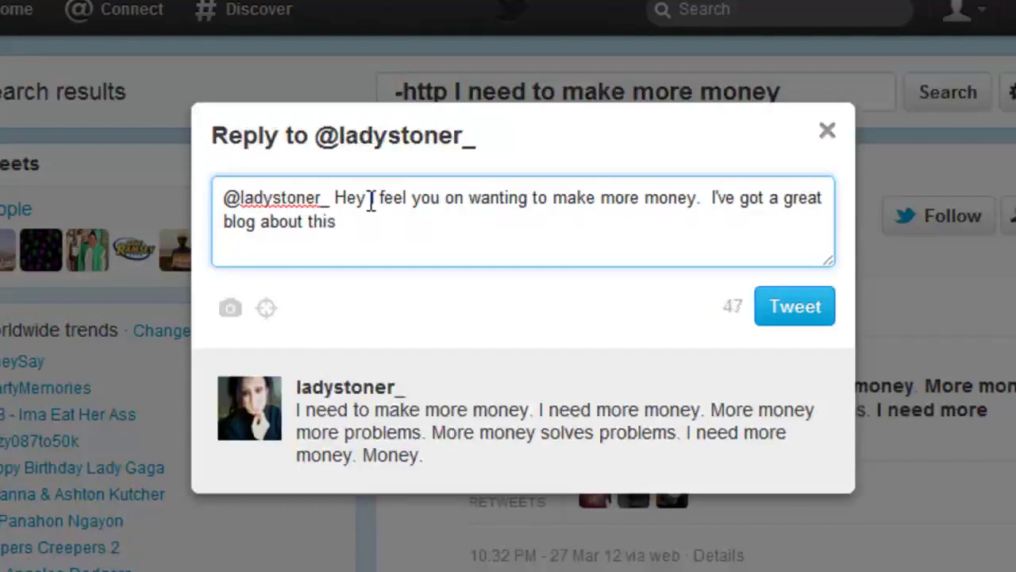
# Continue the reply with "... You should check it out! breakfreefromfat.com".
pyautogui.press('BackSpace')
pyautogui.write('... Che')
pyautogui.press('BackSpace')
pyautogui.press('BackSpace')
pyautogui.press('BackSpace')
pyautogui.write('You should chekc')
pyautogui.press('BackSpace')
pyautogui.press('BackSpace')
pyautogui.write('ck it out!')
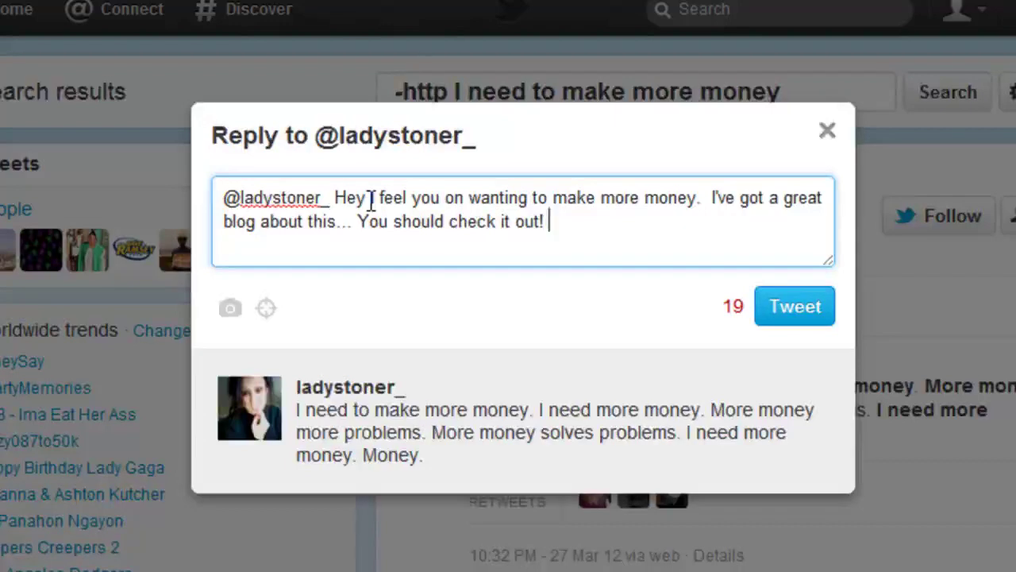
pyautogui.press('BackSpace')
pyautogui.write('breakfreefromfat.com')
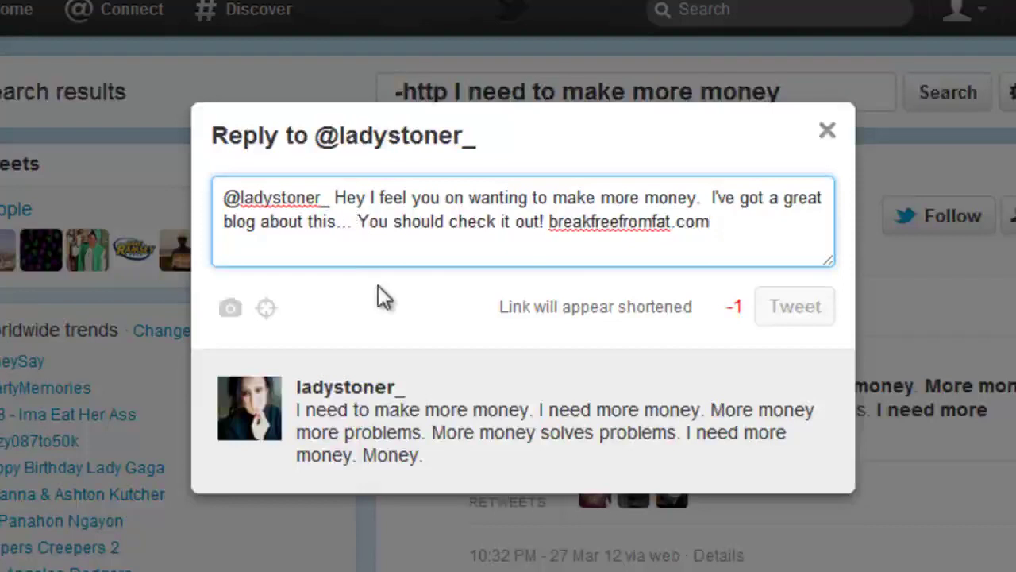
# Shorten the ellipsis after "this" to two dots, and close the reply without posting it.
pyautogui.press('BackSpace')
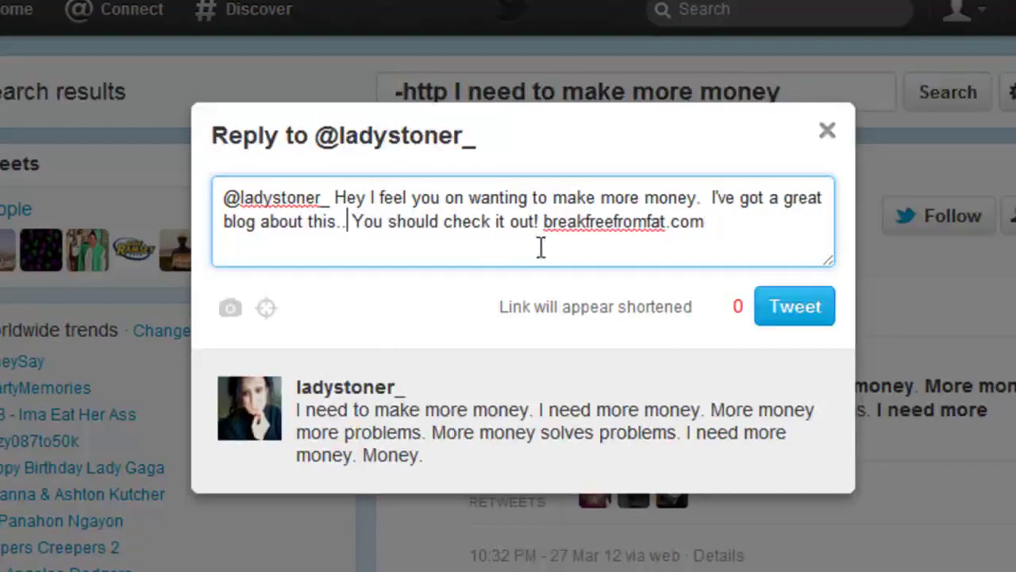
pyautogui.click(723, 231)
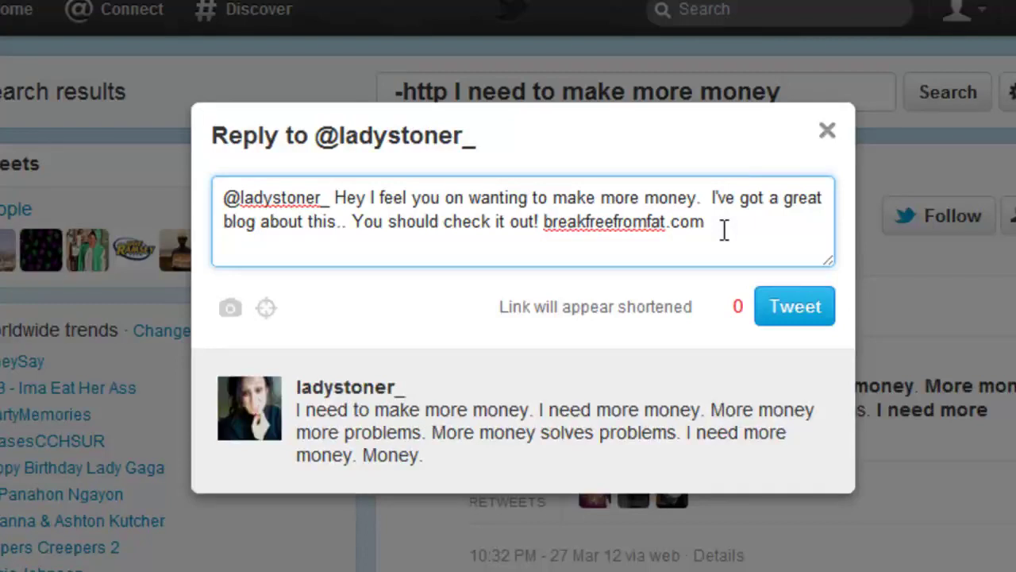
pyautogui.click(827, 132)
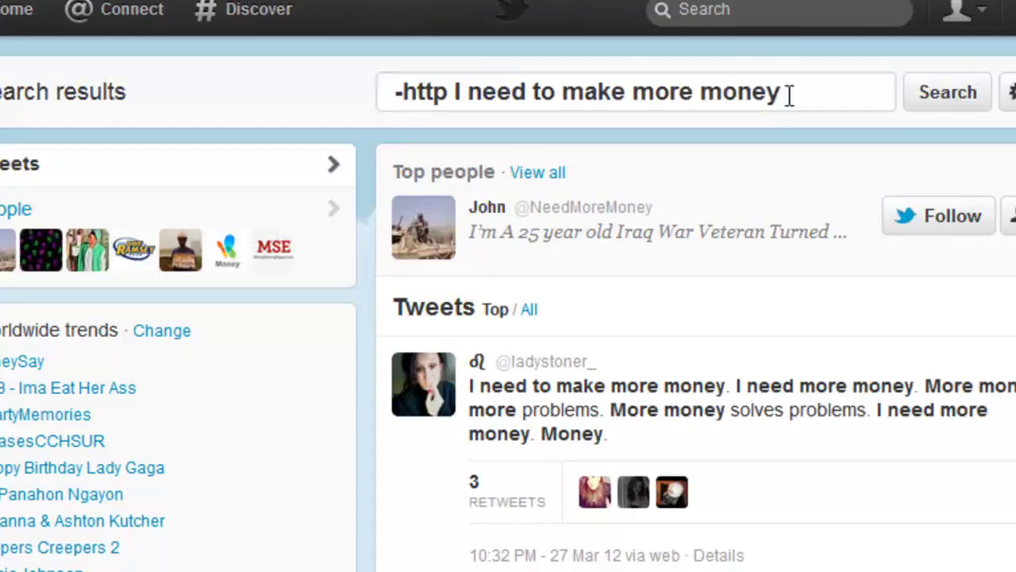
pyautogui.moveTo(789, 94); pyautogui.dragTo(571, 90)
pyautogui.click(823, 100)
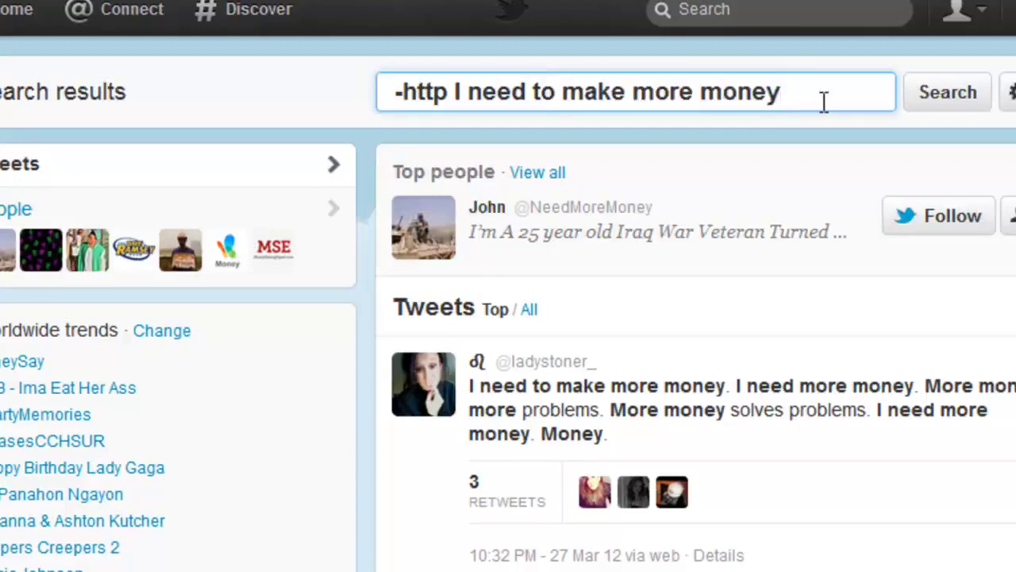